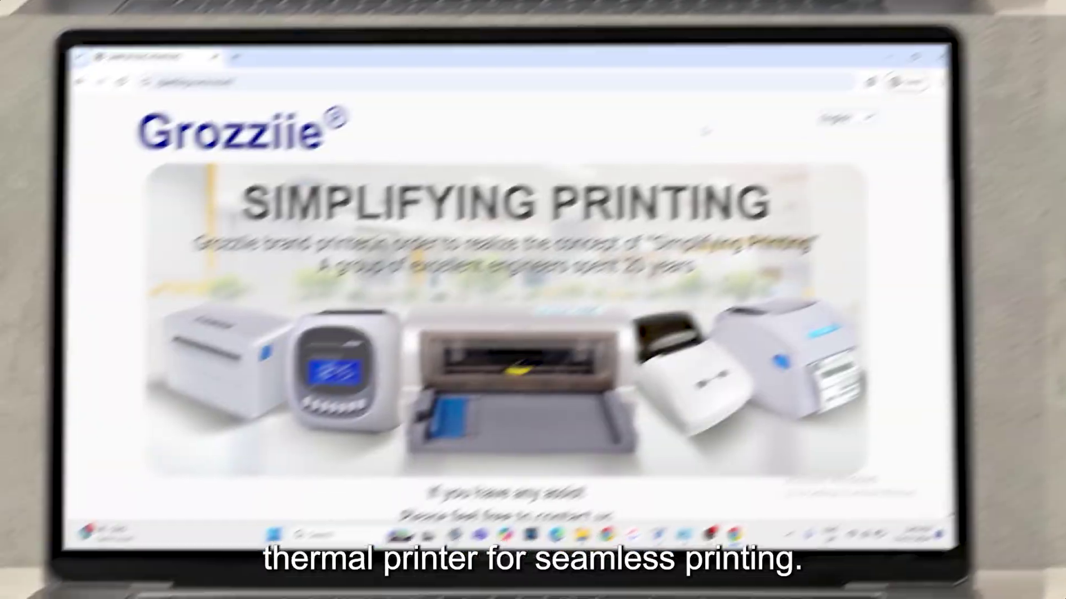
scroll(703, 197, "down", 3)
scroll(703, 198, "down", 3)
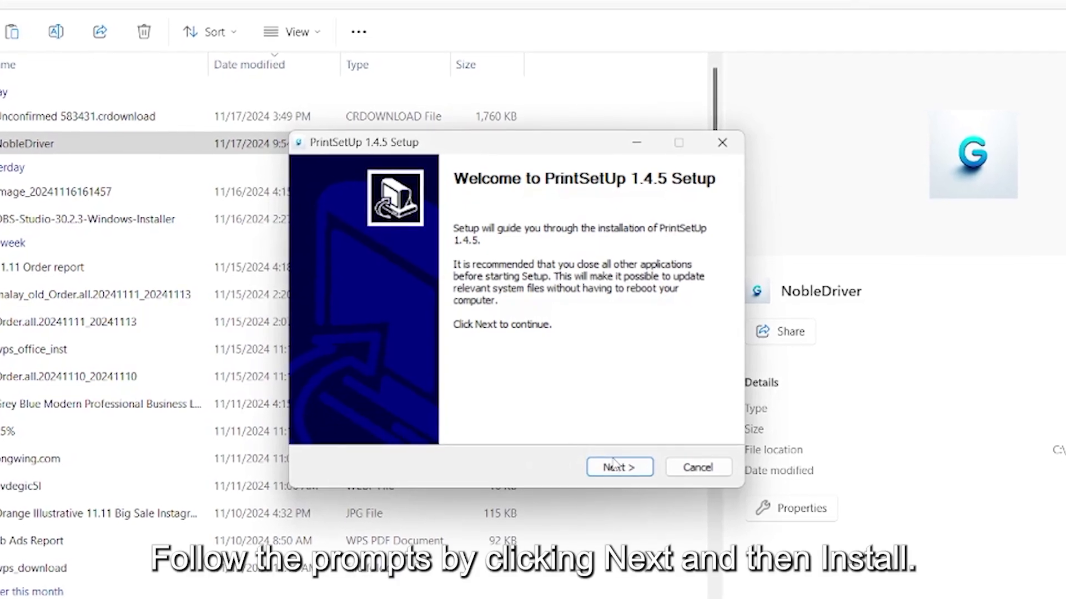
Install PrintSetUp 1.4.5 and finish setup with the printer installation tool launching.
left_click(619, 467)
left_click(619, 467)
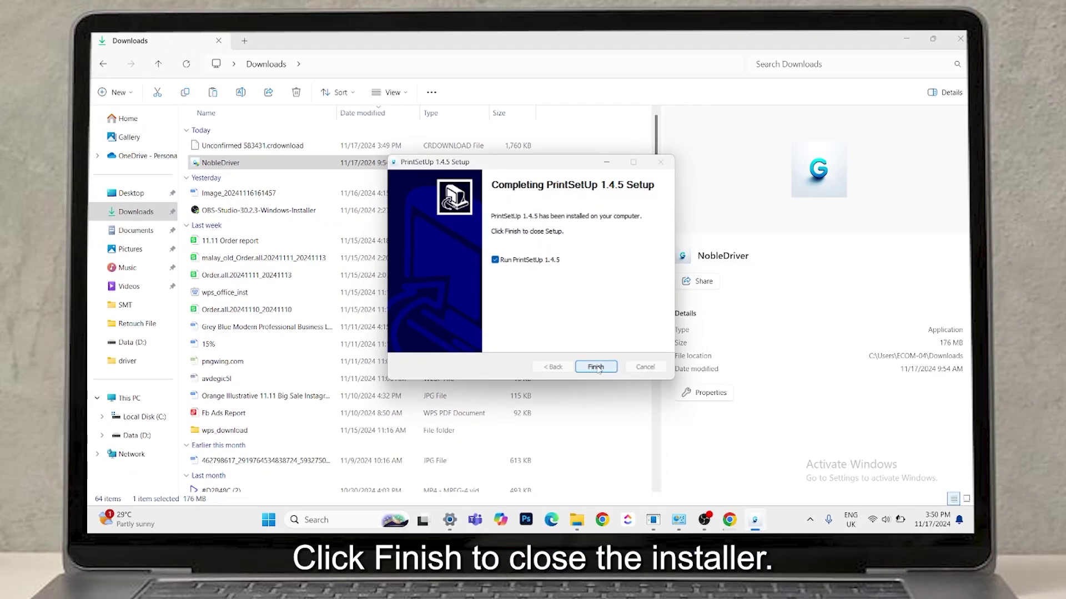
left_click(612, 460)
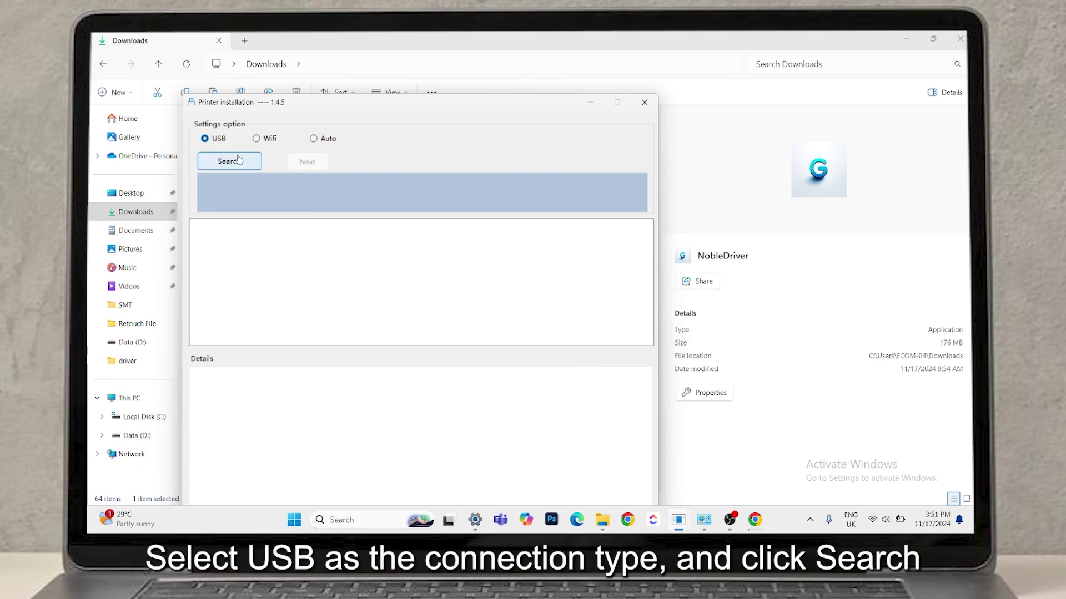
Search for USB printers and install the detected TP870 S.
left_click(238, 161)
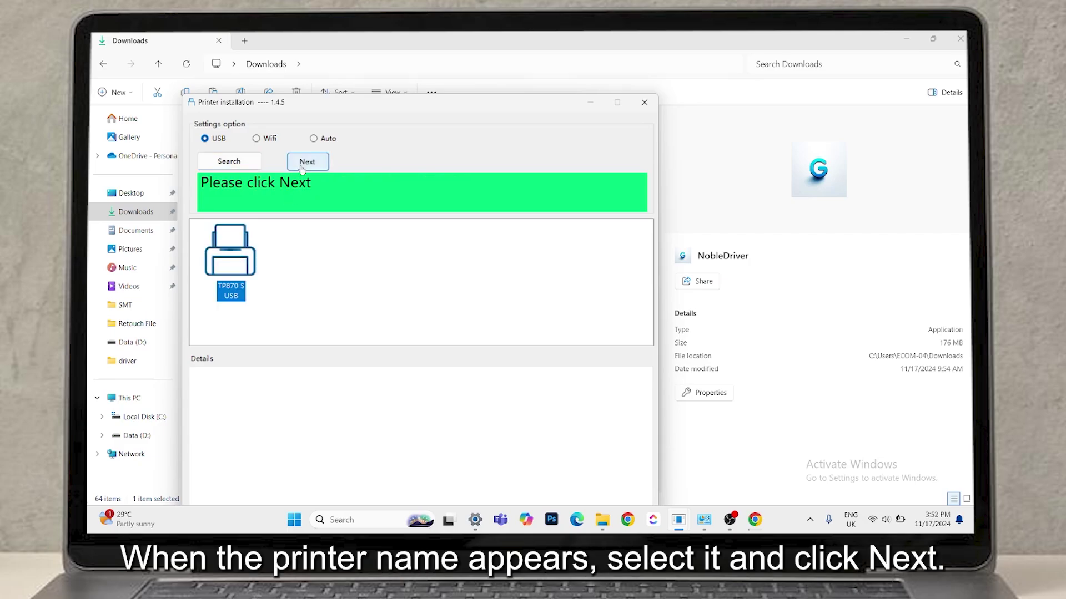
left_click(301, 168)
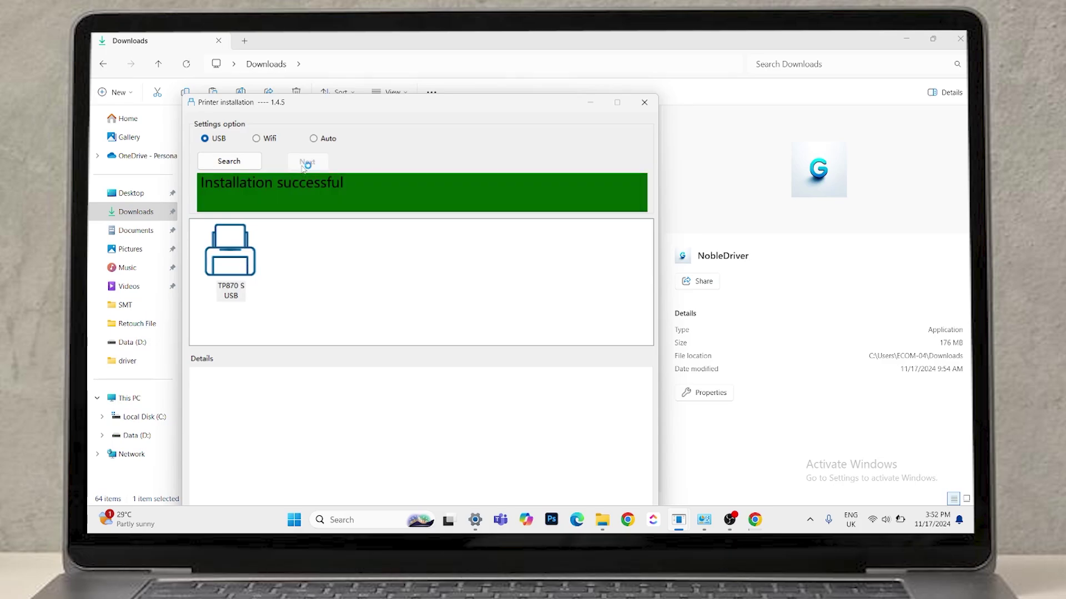
Open the desktop file 1_1 (1).pdf in Chrome and bring up its print dialog.
key("super+d")
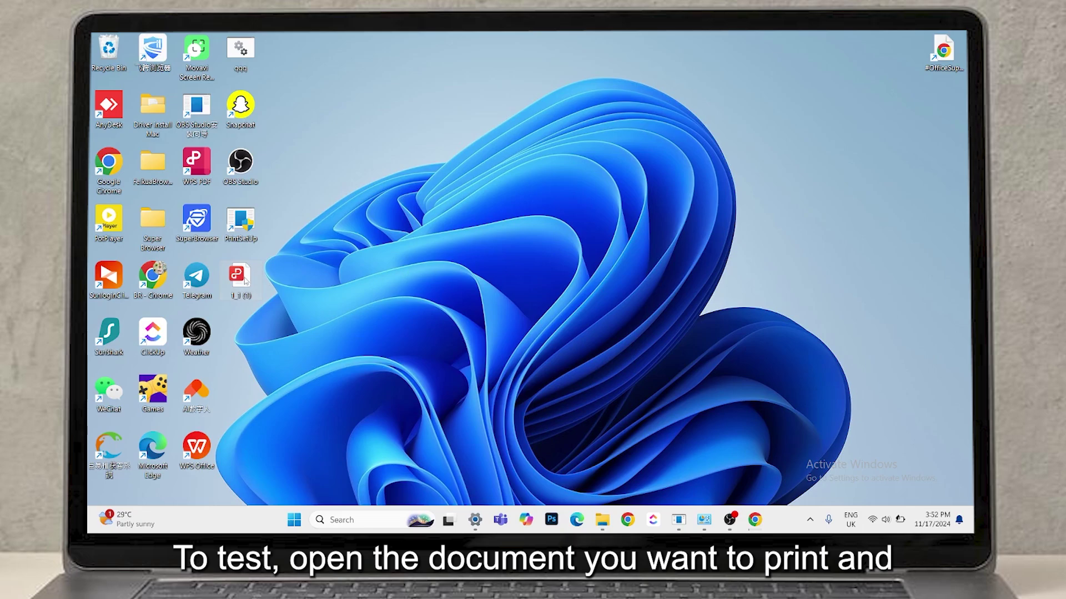
right_click(245, 281)
left_click(443, 182)
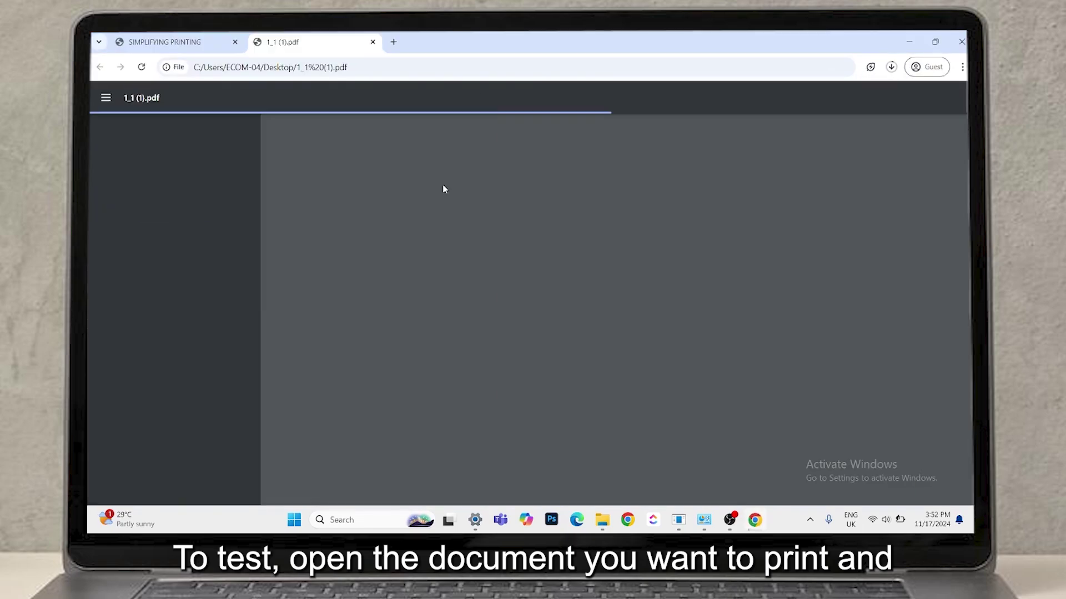
left_click(935, 98)
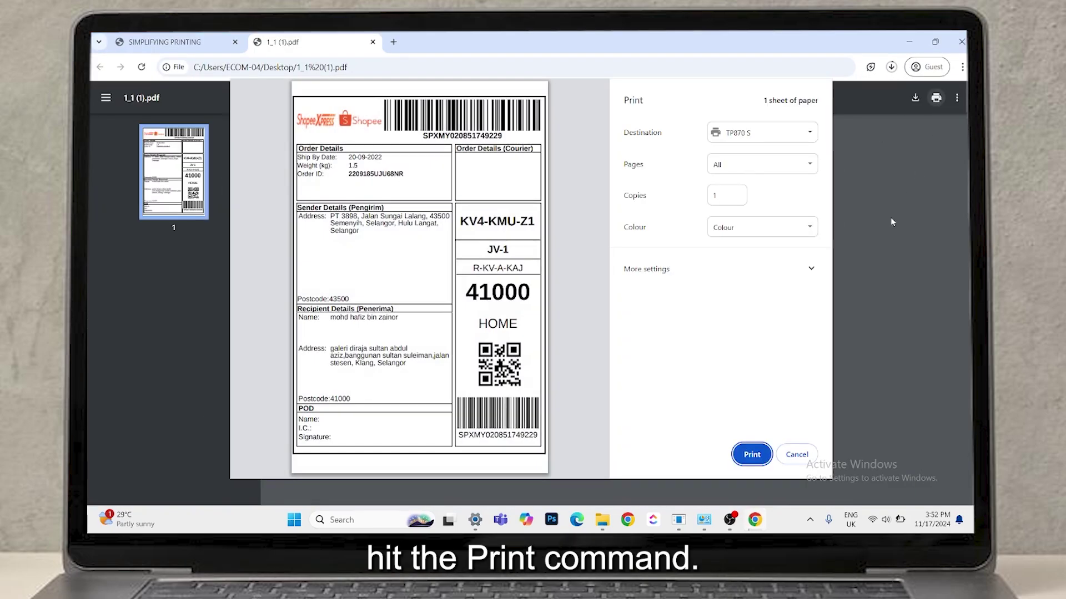